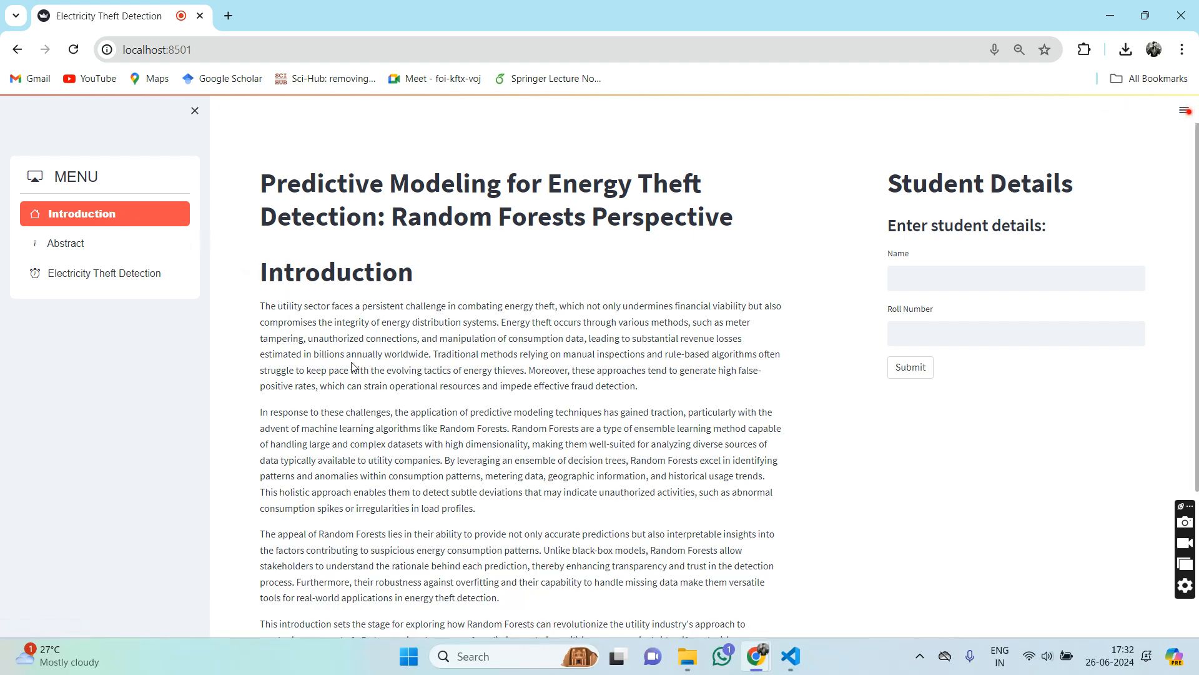
scroll(355, 366, down, 5)
scroll(355, 366, up, 5)
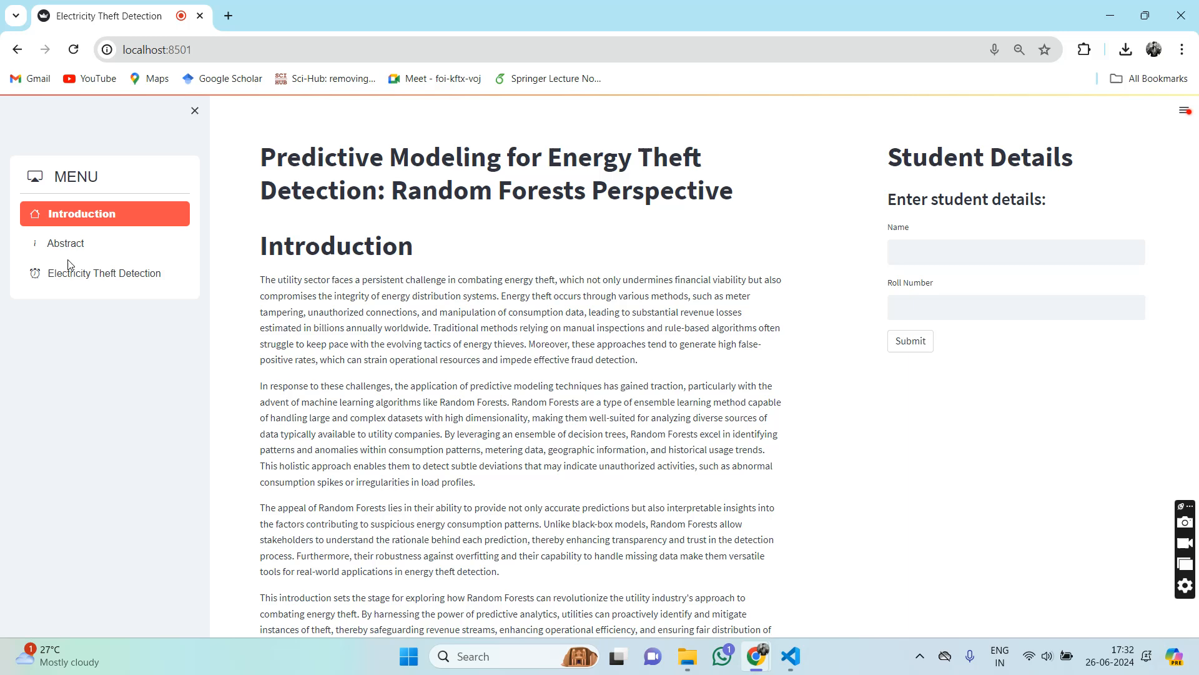
Step: View the Abstract section, then switch to the Electricity Theft Detection CSV upload page
click(91, 250)
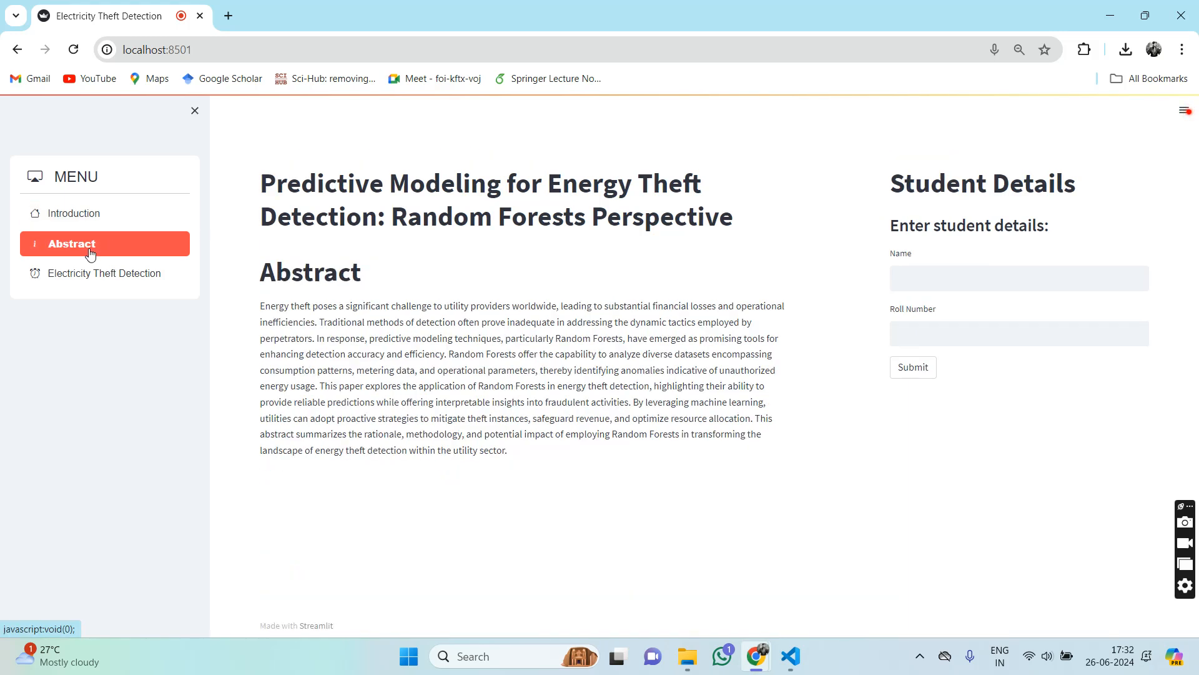
click(89, 273)
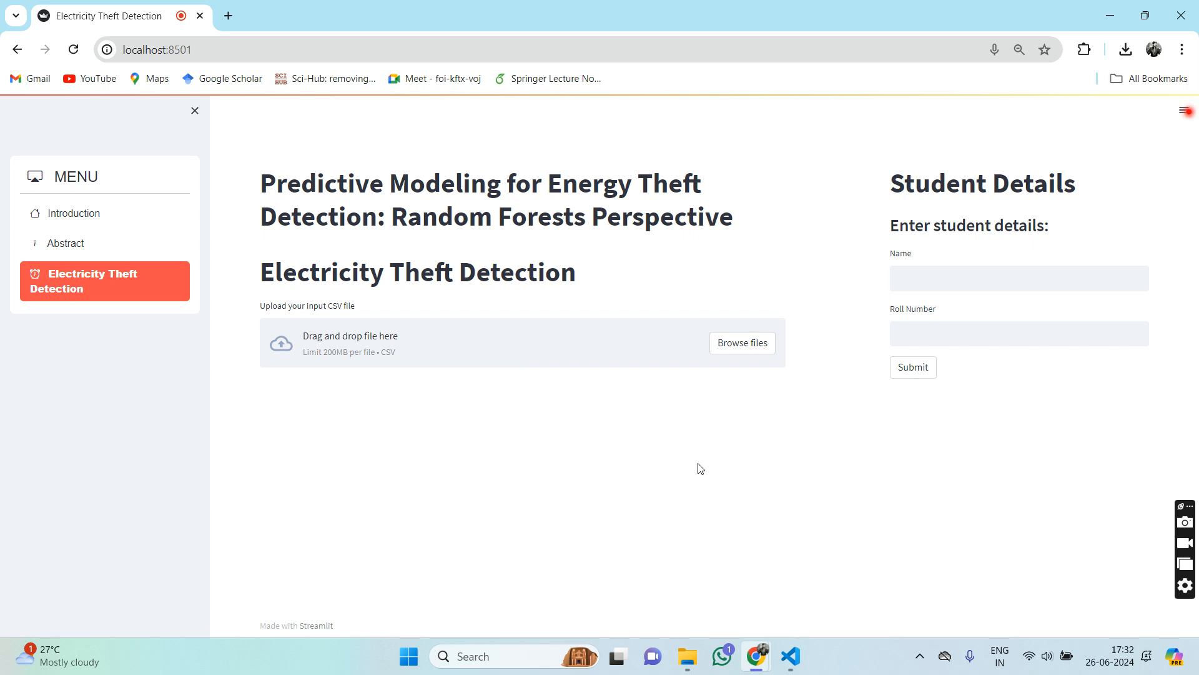
Step: Switch to VS Code and view the theft-detection notebook and app.py source
click(794, 656)
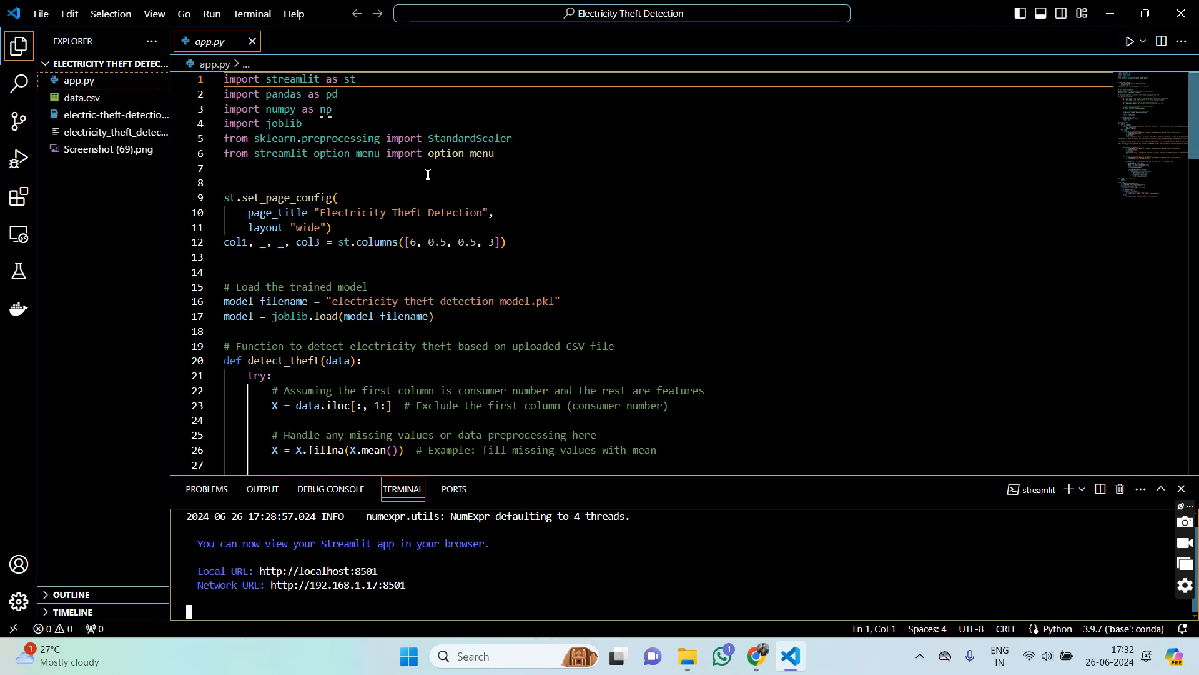
click(150, 120)
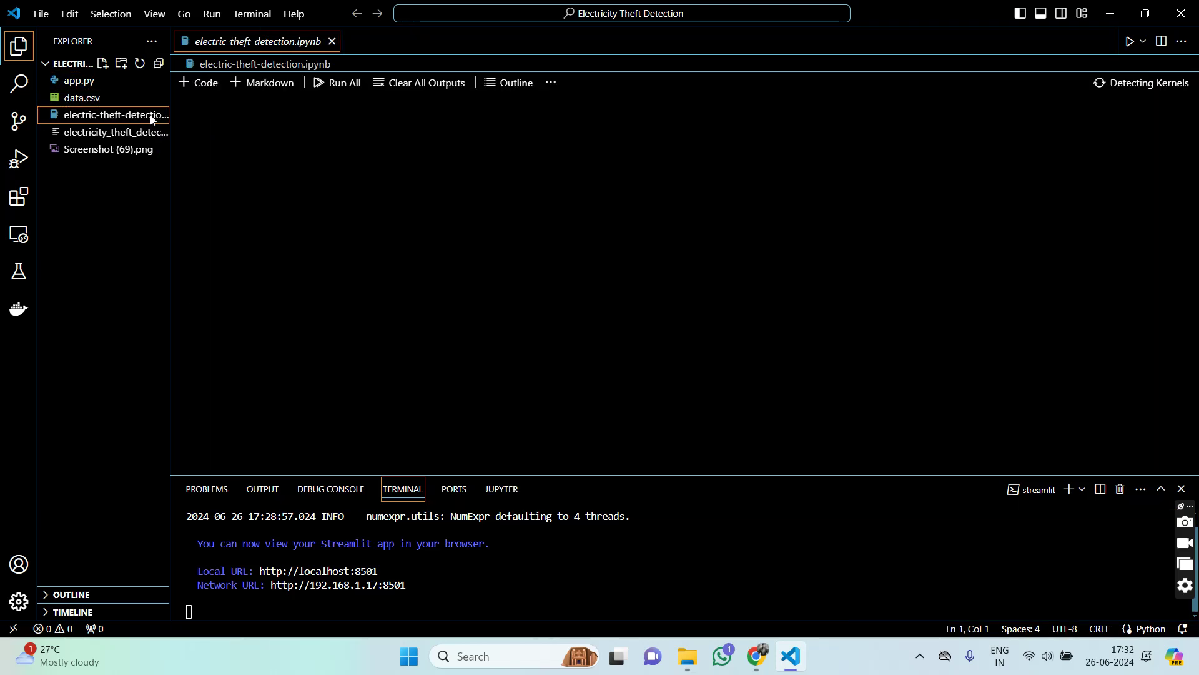
click(79, 81)
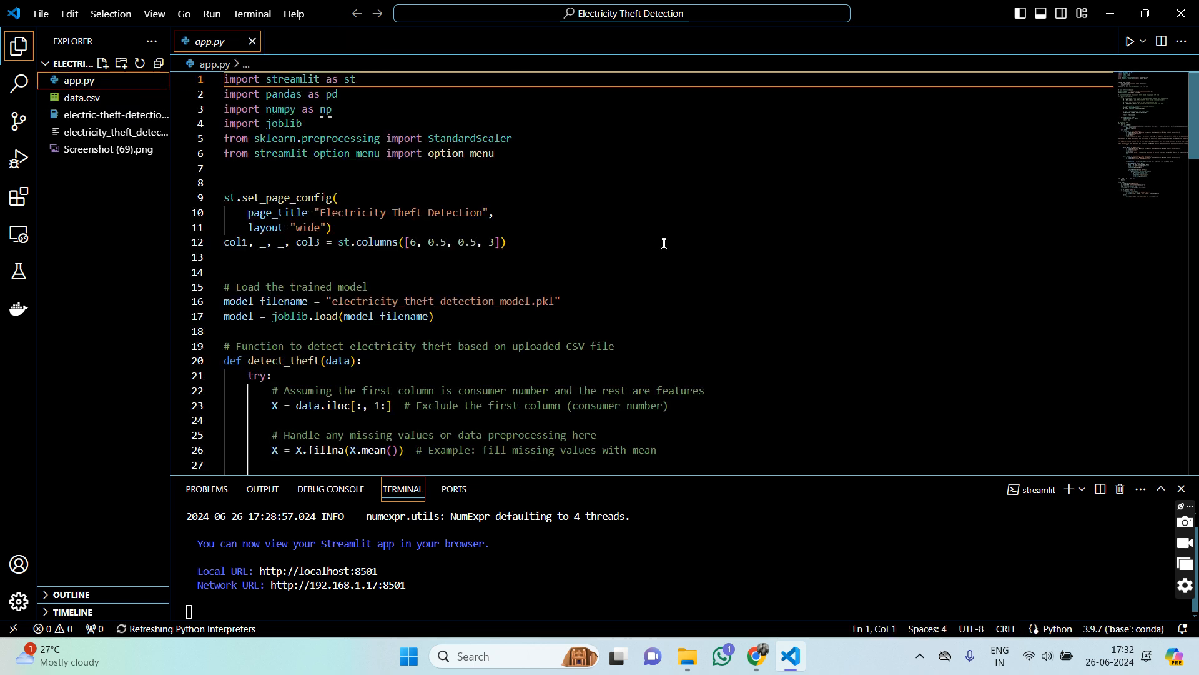
scroll(664, 245, down, 3)
scroll(664, 244, down, 3)
scroll(664, 244, down, 2)
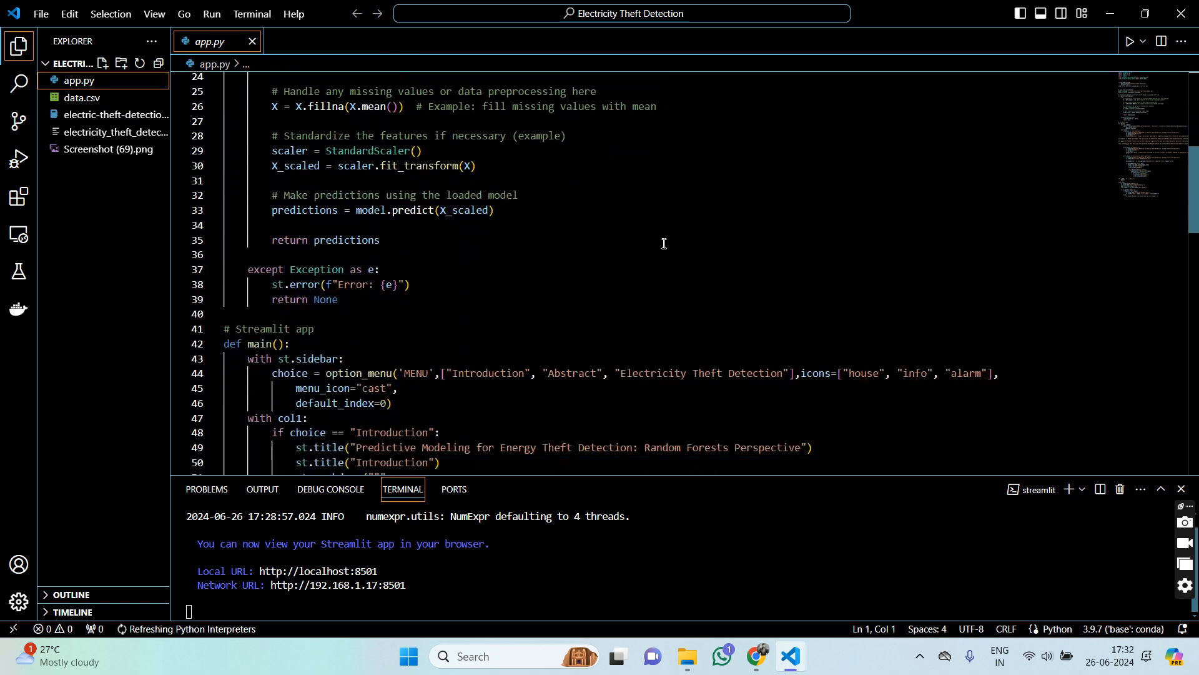
scroll(664, 244, down, 1)
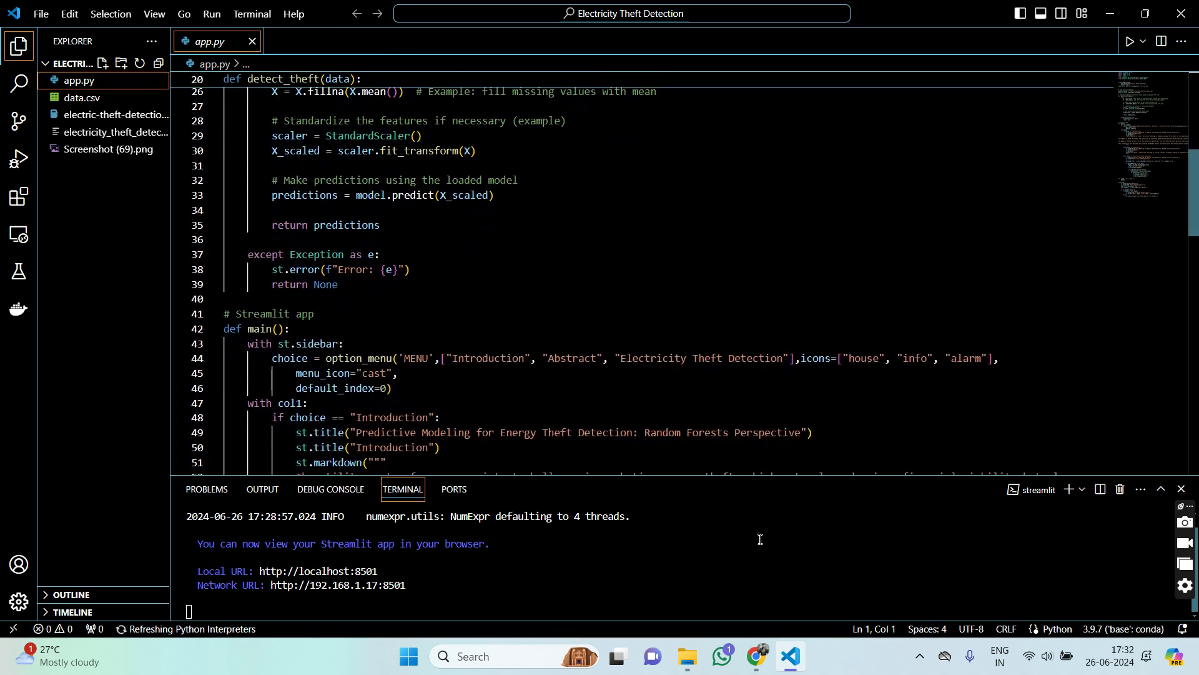
Step: Bring the Streamlit app back to front, return to Introduction and show its options menu
click(758, 657)
click(656, 572)
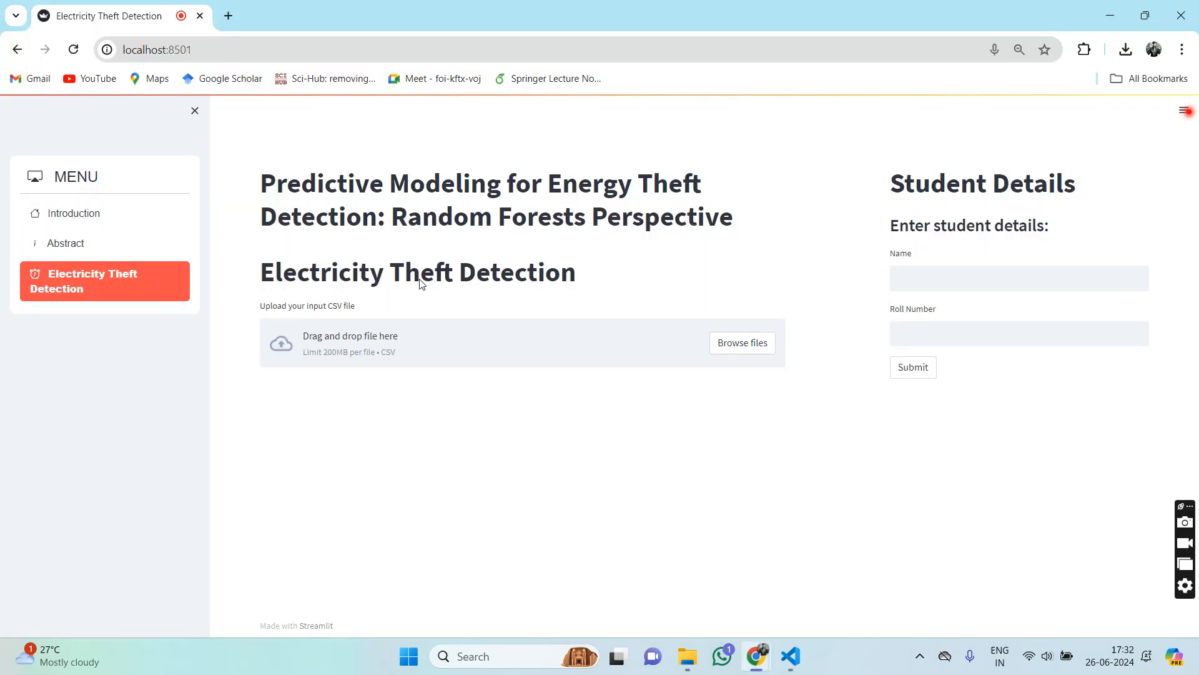
click(125, 213)
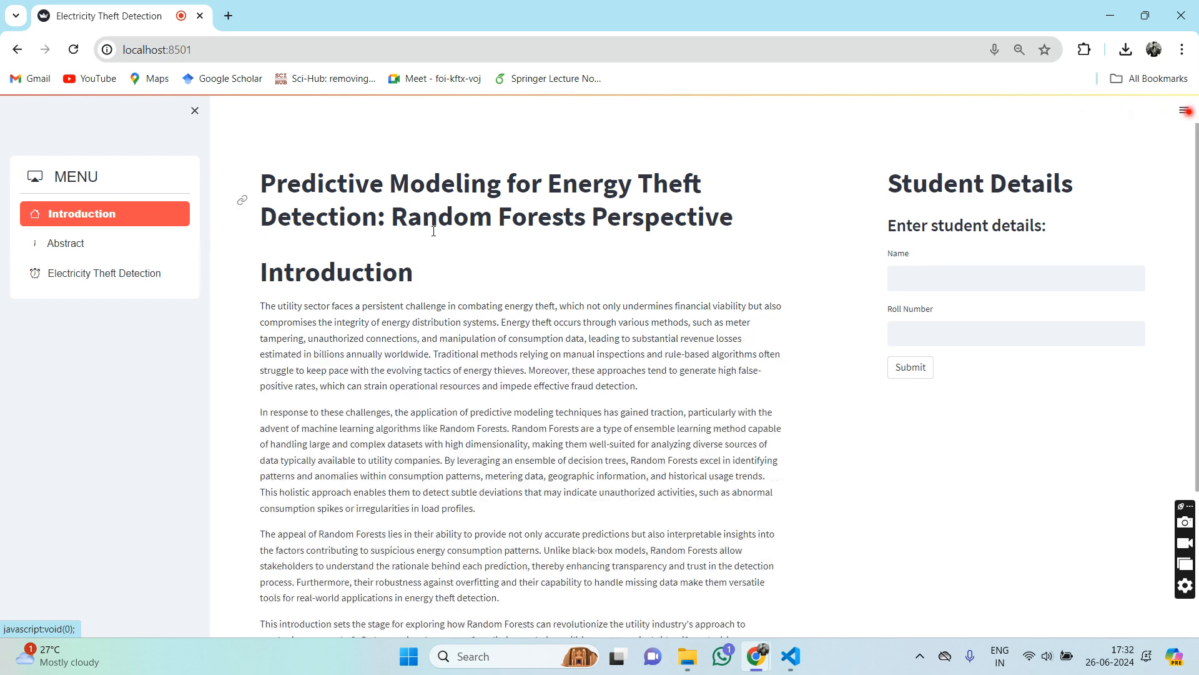
mouse_move(337, 273)
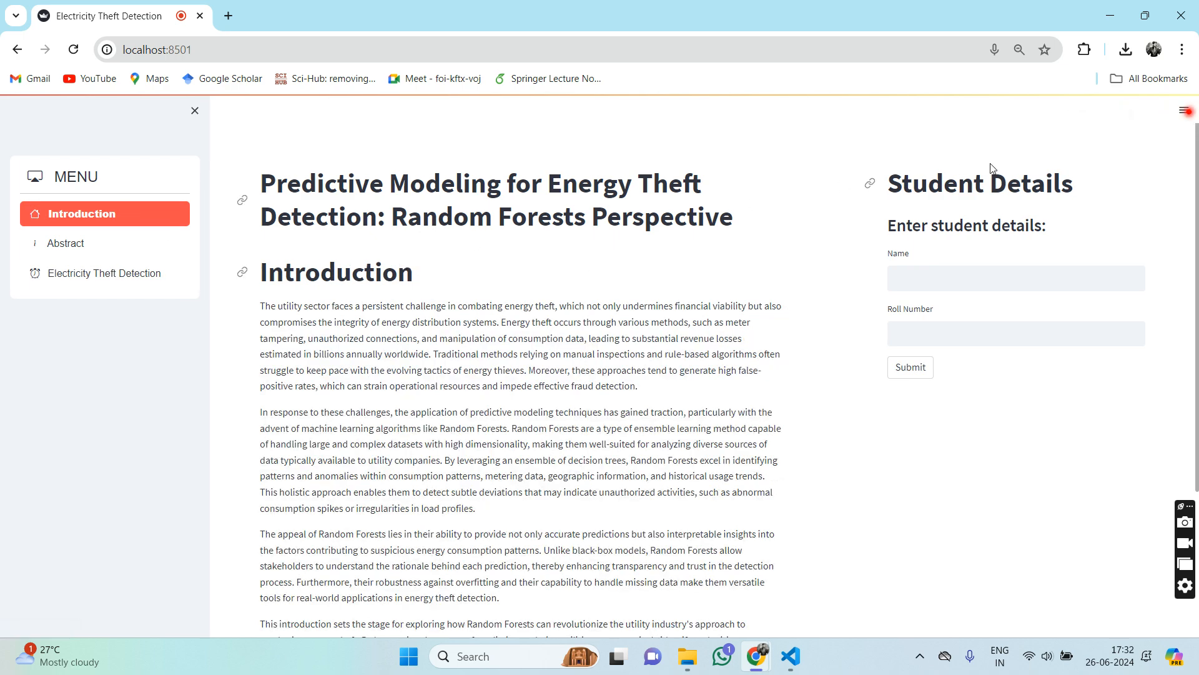
click(1186, 113)
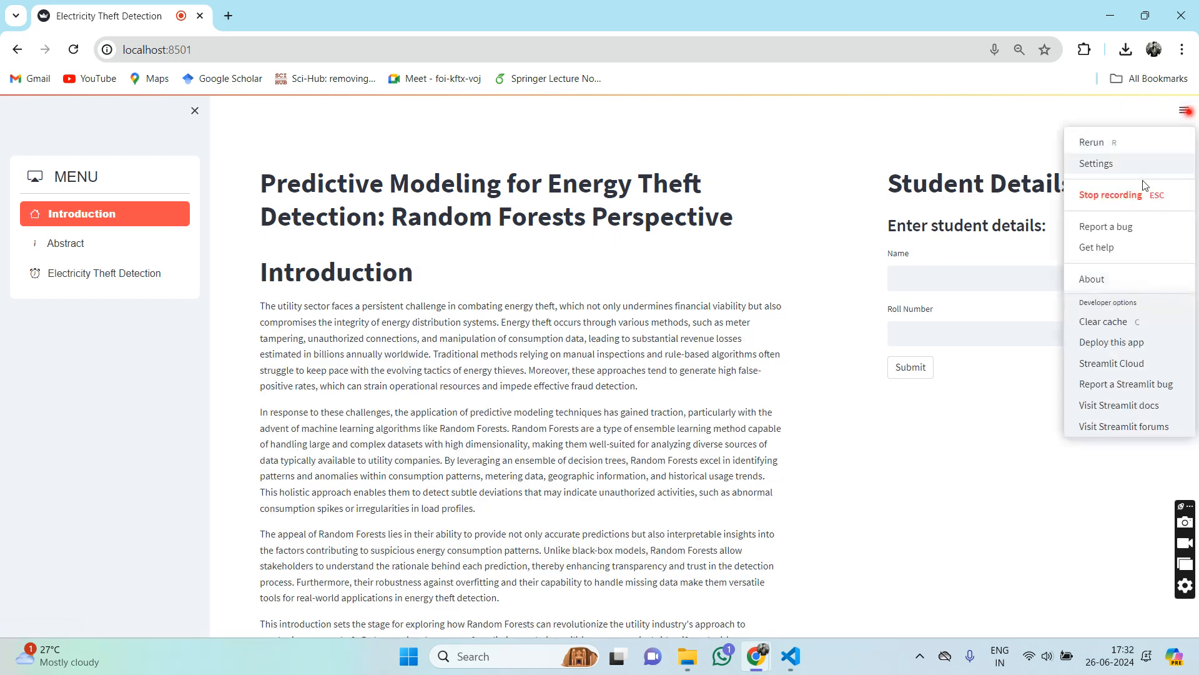